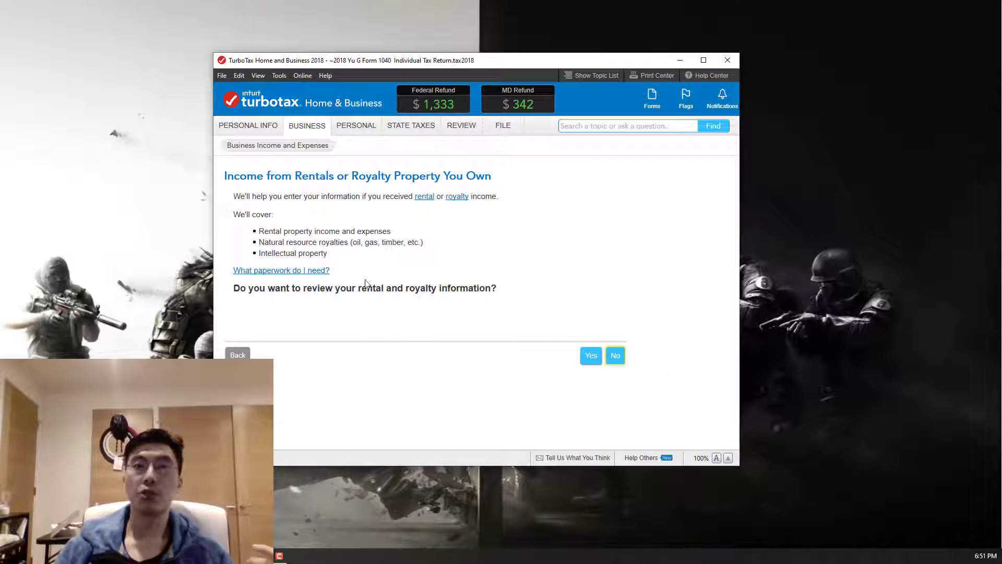
Start reviewing the rental and royalty information and answer "None of the above" to the real estate professional questions
click(591, 360)
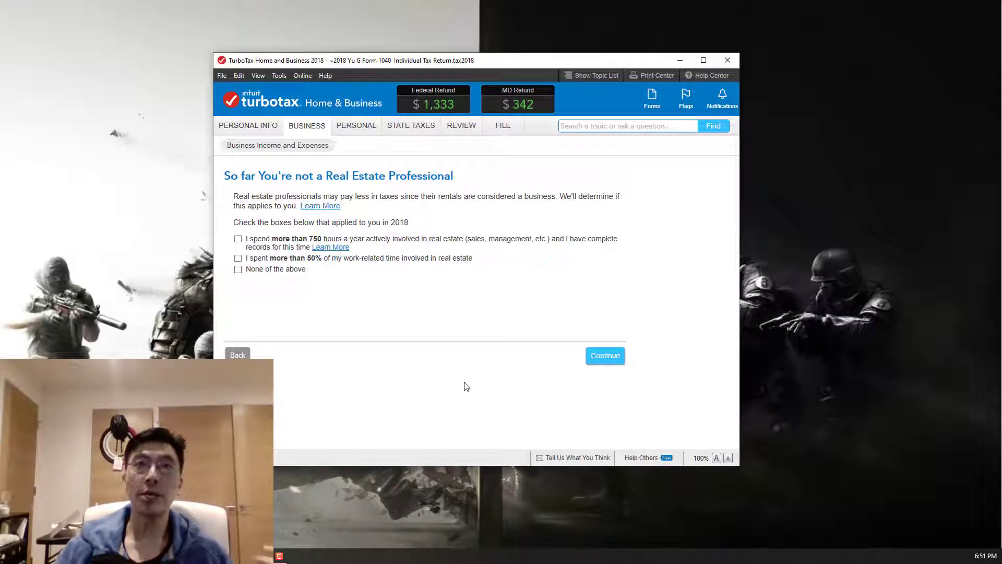
click(237, 270)
click(598, 358)
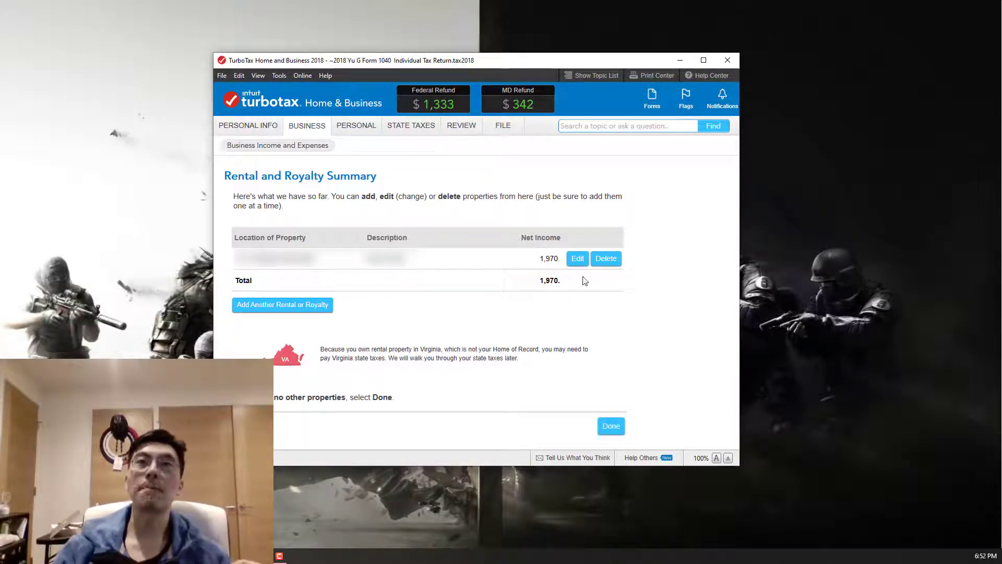
Edit the listed rental's property profile, keeping it as a multi-family rental property with one unit of a multi-unit property rented out
click(577, 259)
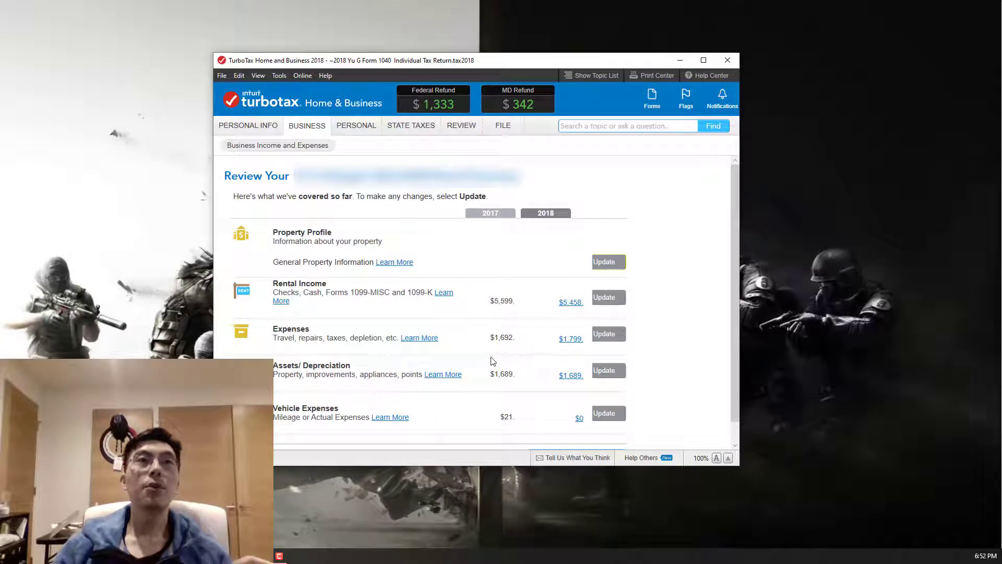
click(608, 262)
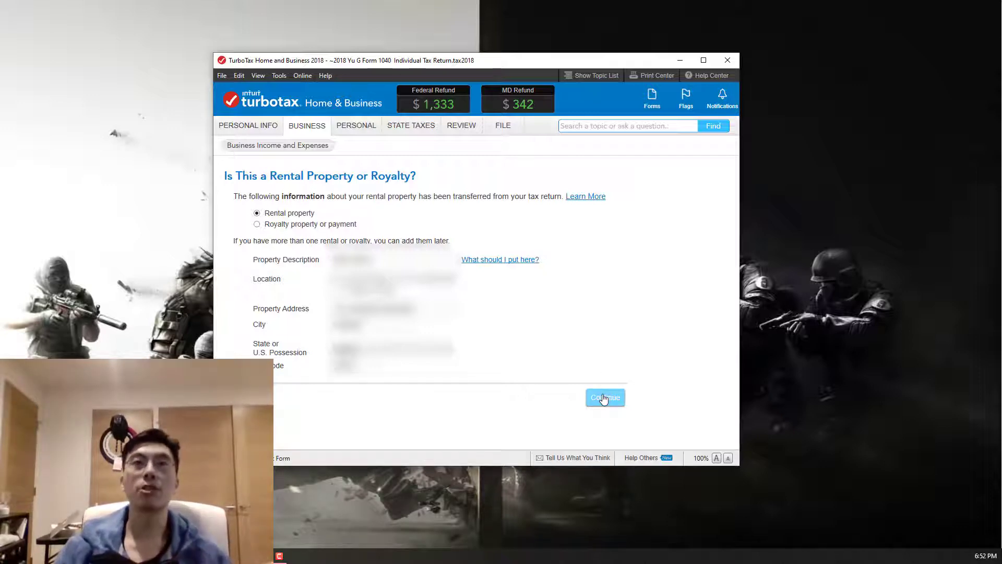
click(604, 398)
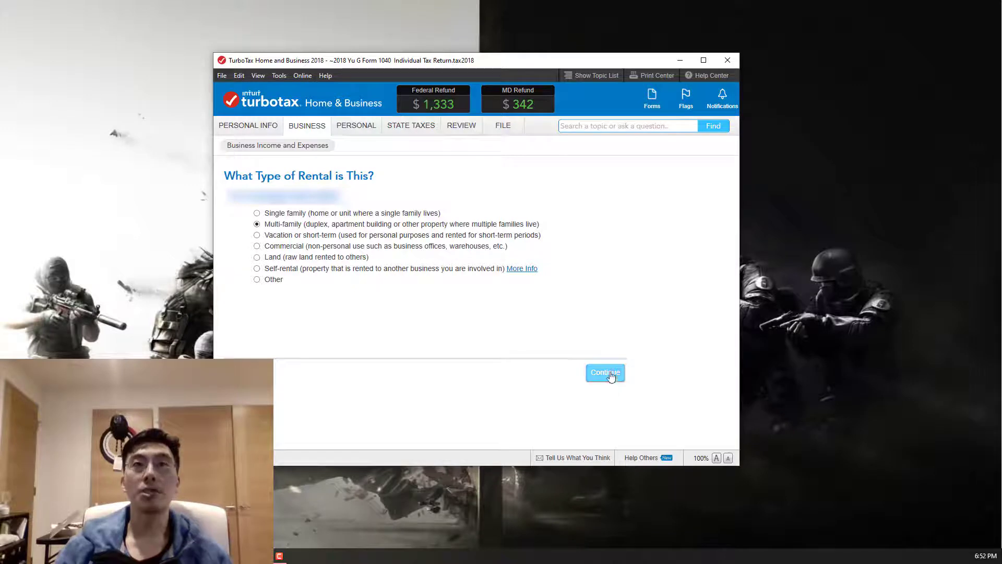
click(606, 372)
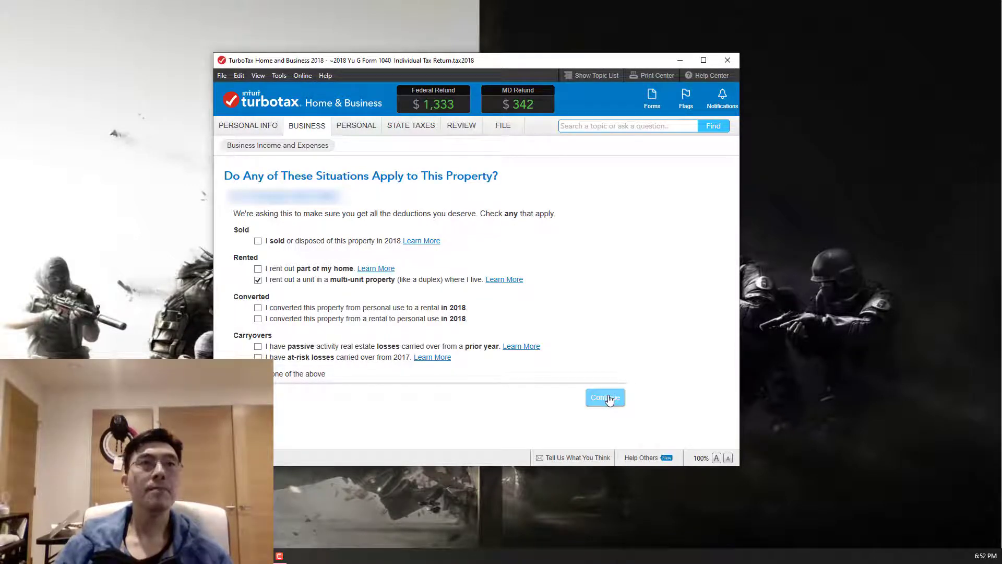
click(607, 398)
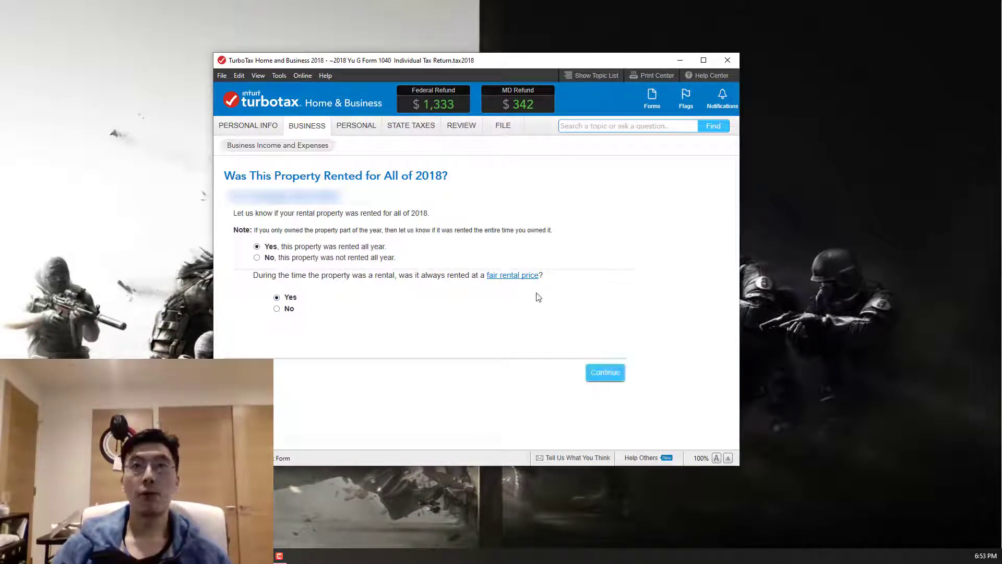
Confirm full-year rental at a fair price and no home office, and choose to calculate and enter only the rental-related portion of expenses
click(605, 376)
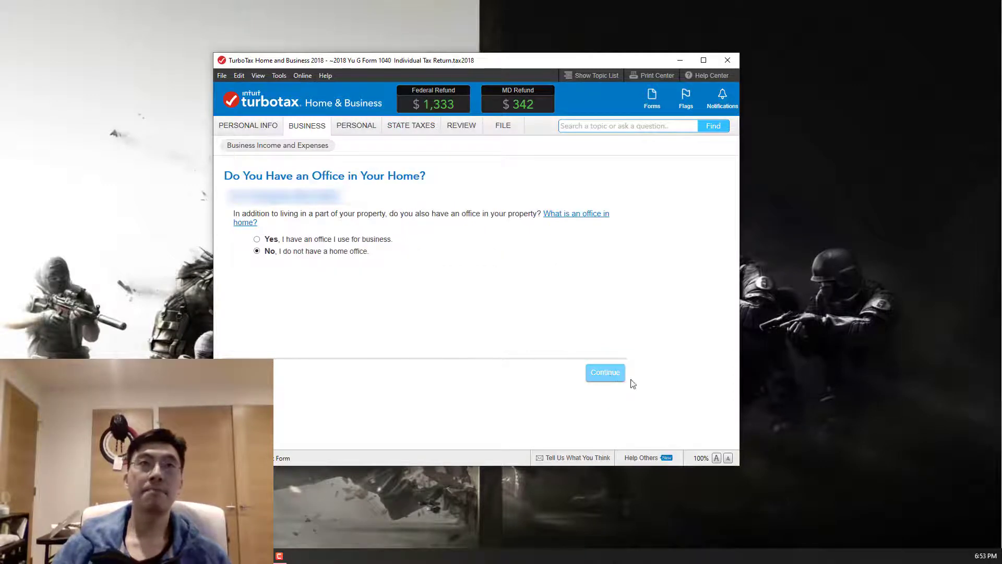
click(612, 375)
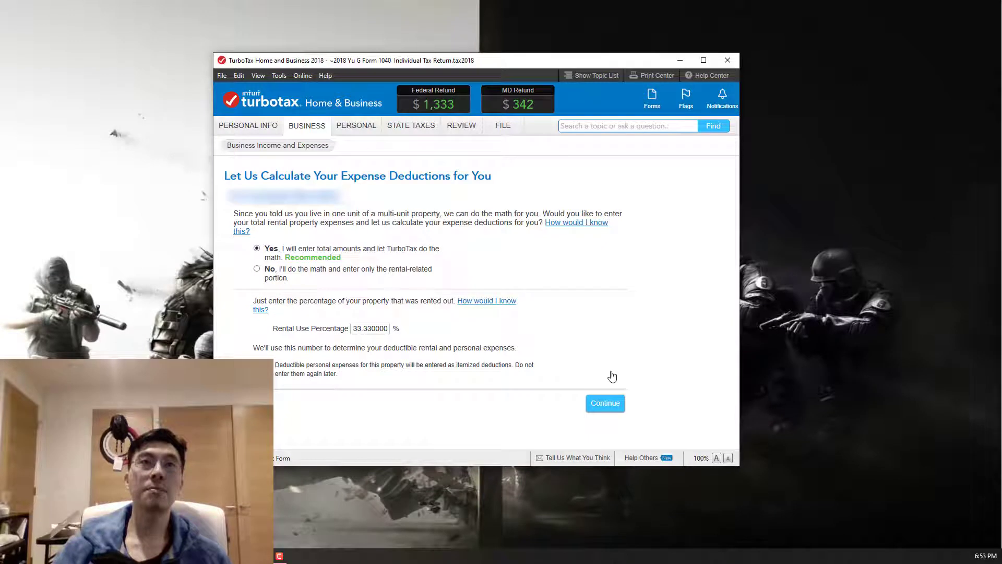
click(604, 405)
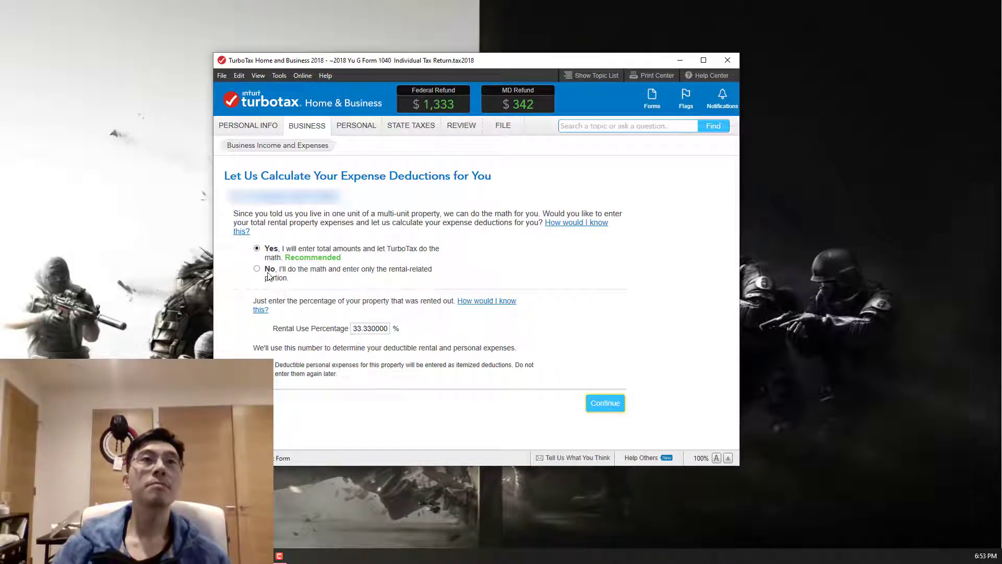
click(268, 269)
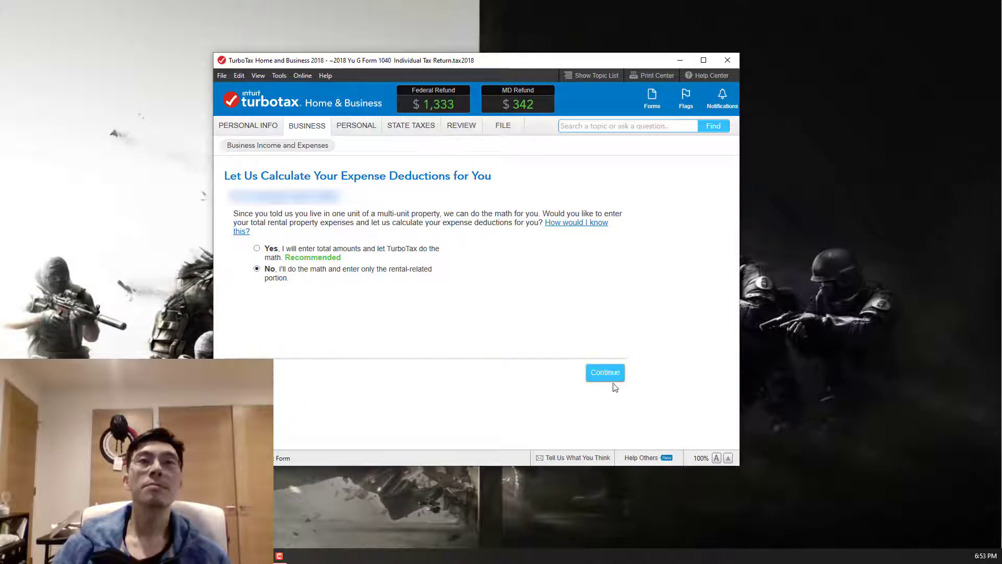
click(614, 383)
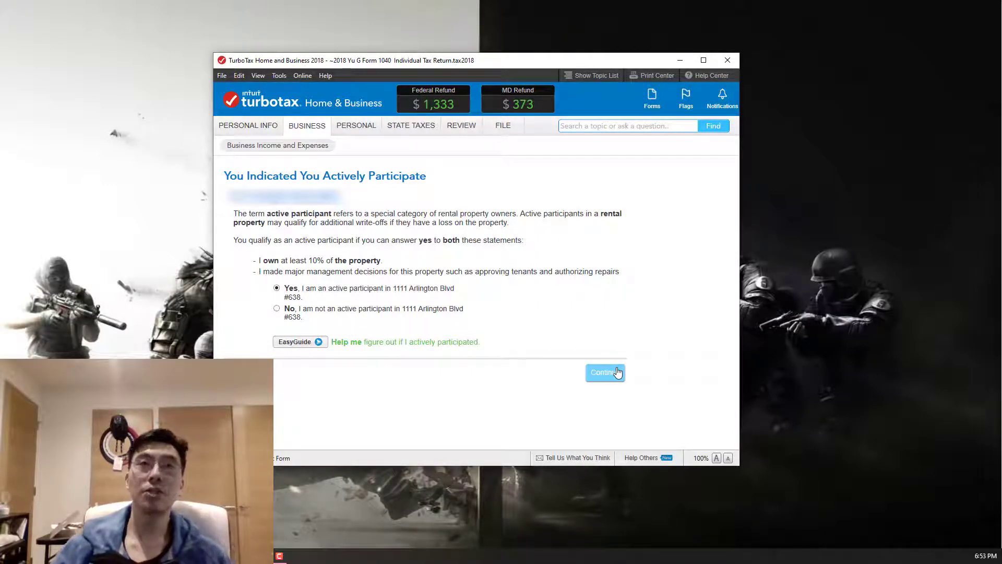
Complete the property profile as active participant with no Form 1099 work, manual entry of rental info, and no designated area
click(616, 371)
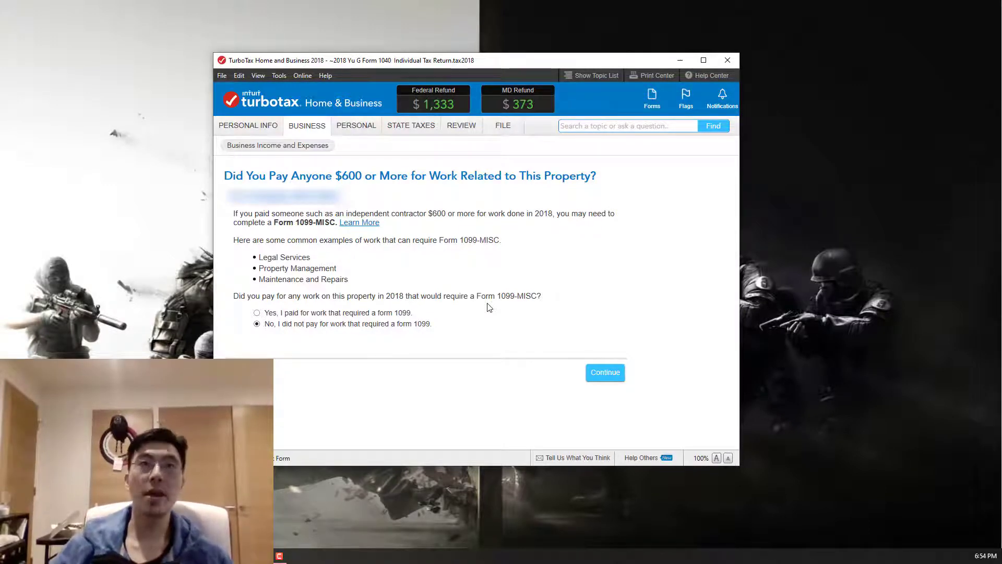
click(601, 372)
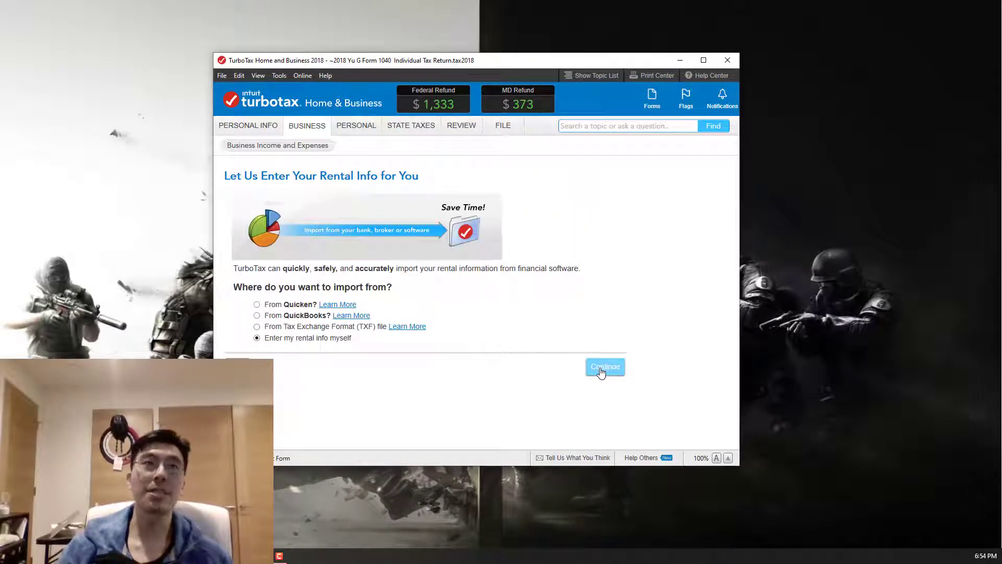
click(601, 369)
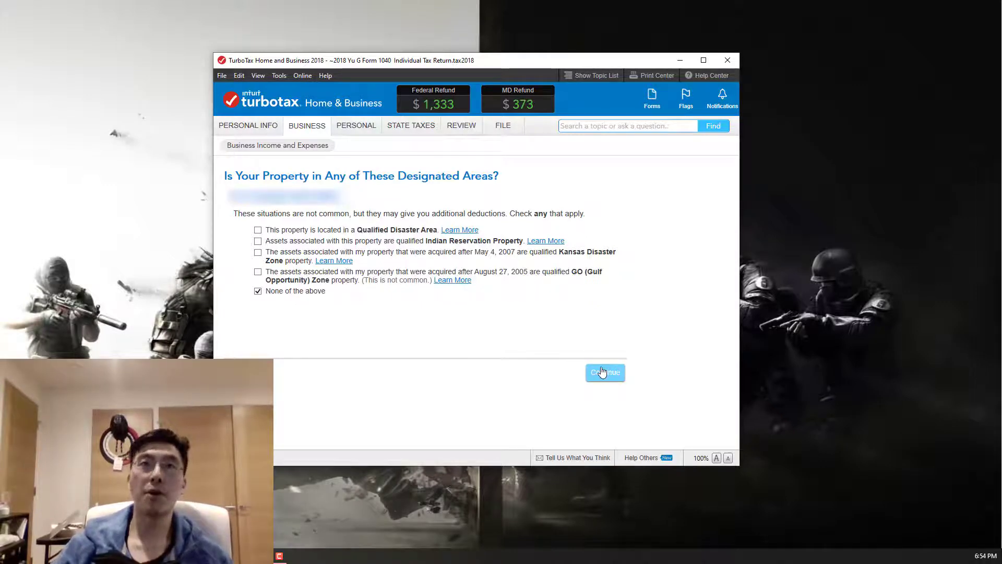
click(602, 371)
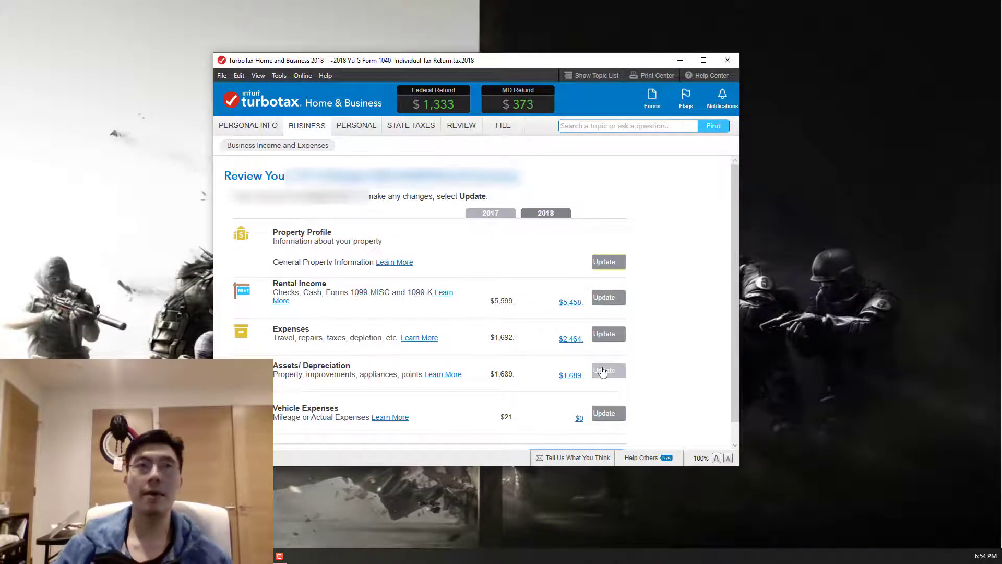
Update the rental income section, confirming no Form 1099-MISC was received and keeping the entered 2018 rental income
click(604, 298)
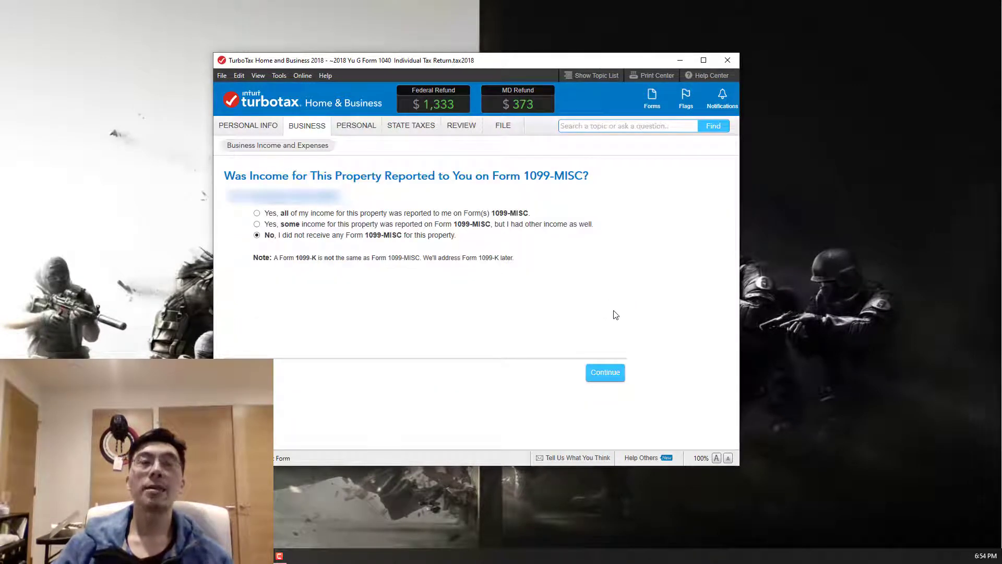
click(613, 378)
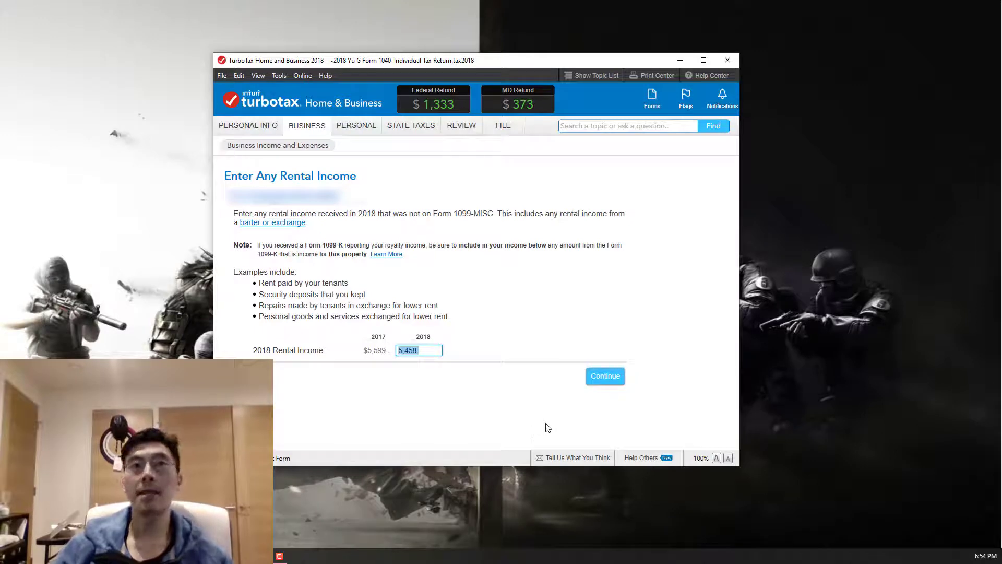
click(603, 376)
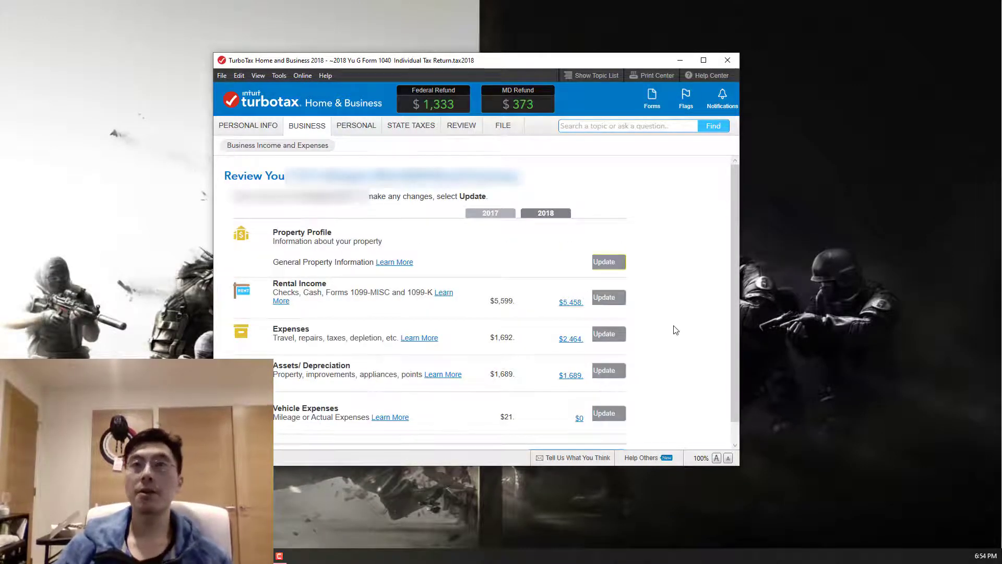
Open the rental expenses, opt to choose what to work on, and accept the common expenses from Advertising to Professional Fees
click(619, 339)
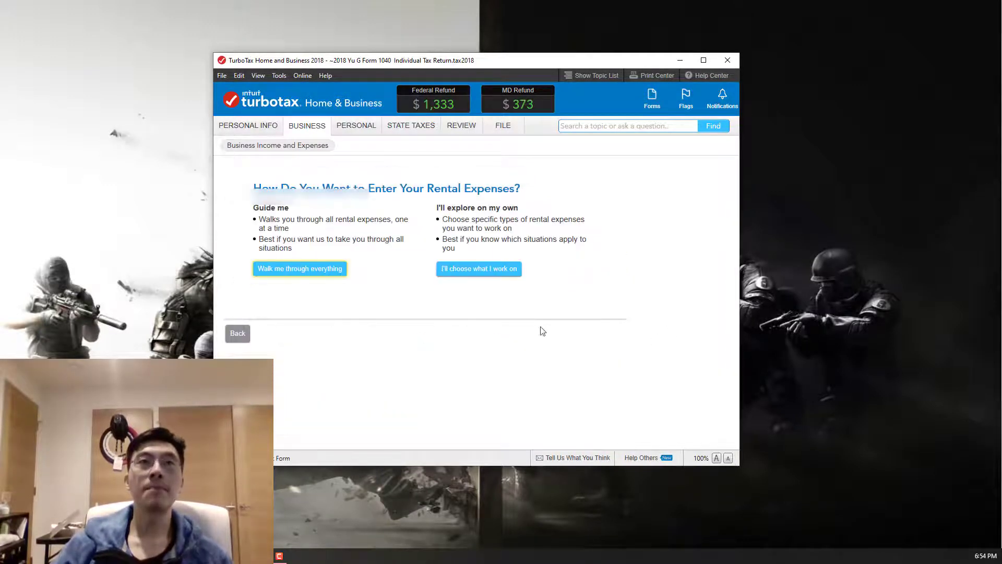
click(469, 274)
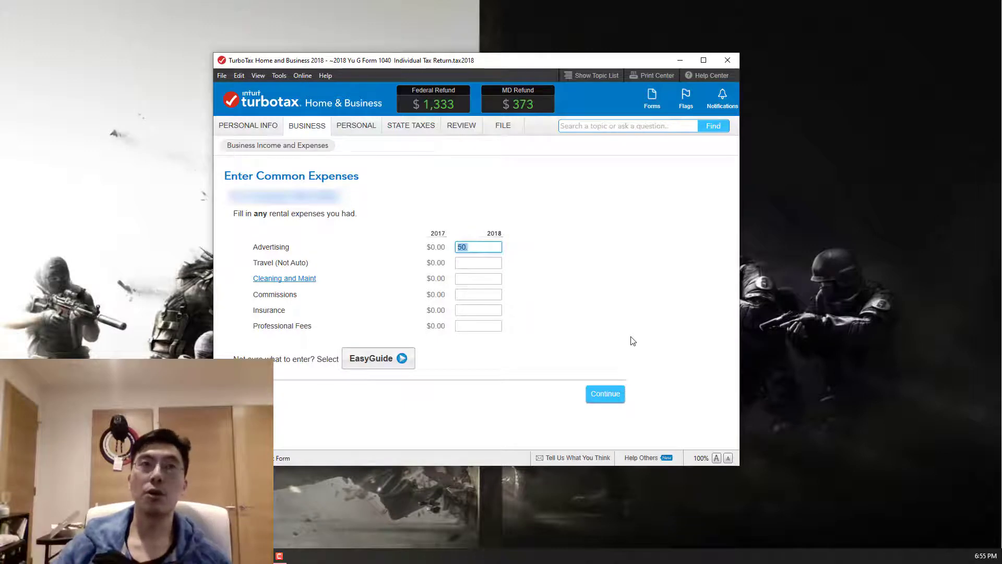
click(593, 401)
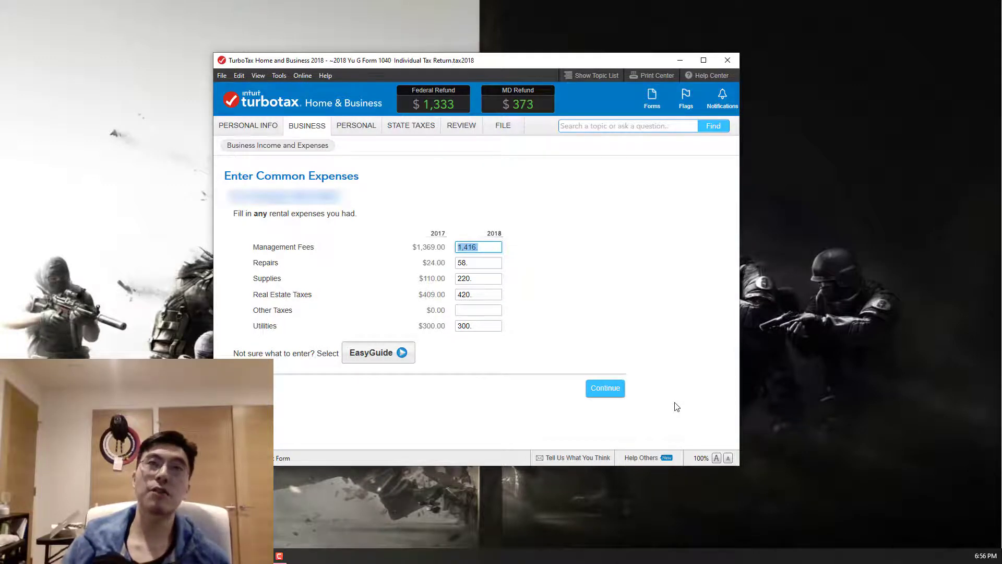
Go through the common expenses from Management Fees to Utilities and accept the entered amounts, leaving Other Taxes blank
key(Tab)
key(Tab)
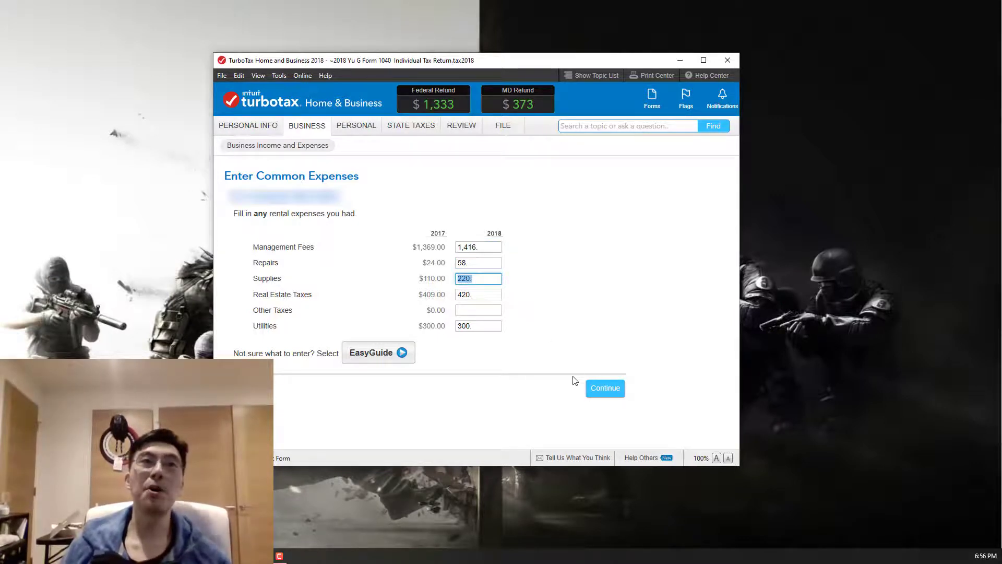
drag(478, 298, 433, 295)
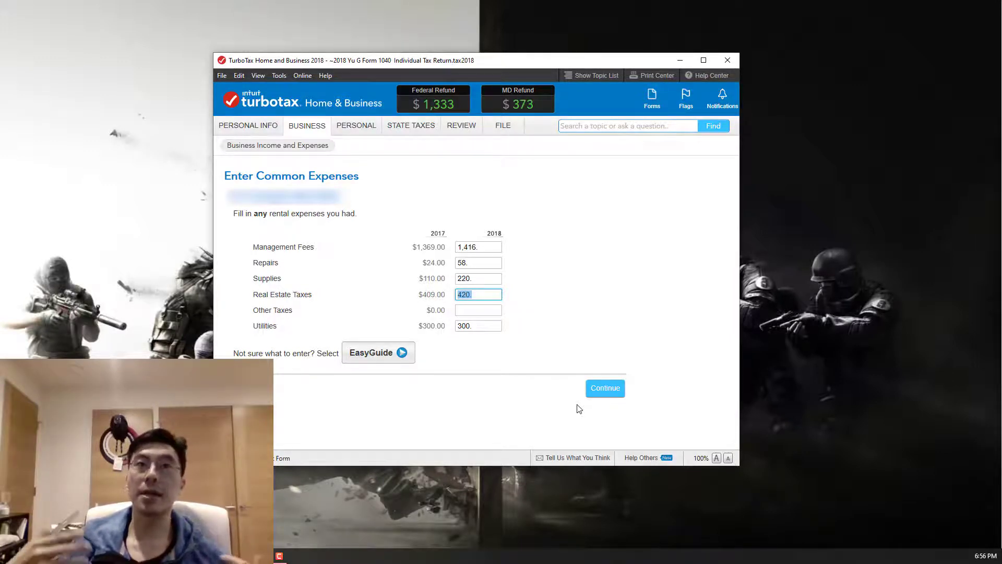
click(477, 311)
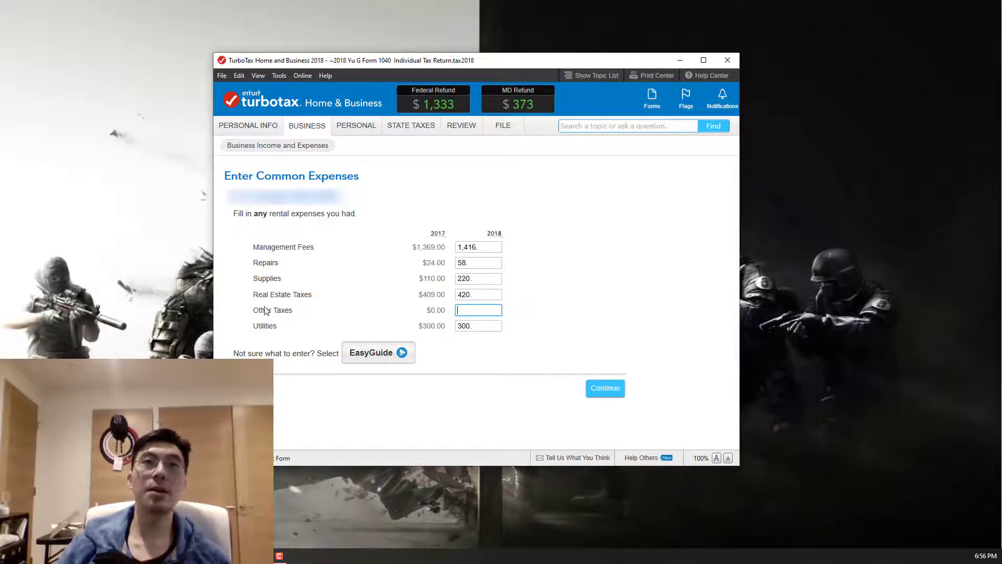
click(494, 328)
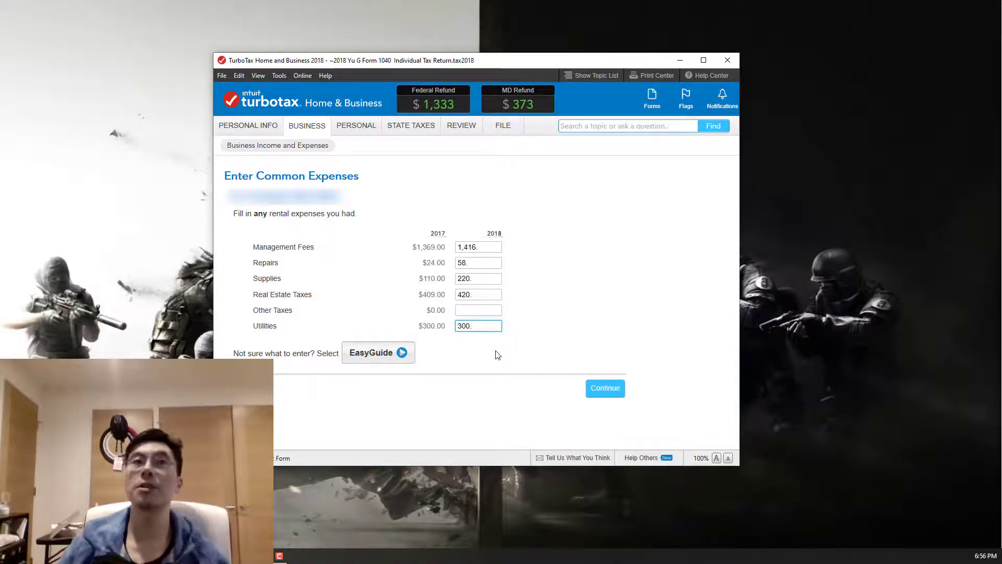
click(606, 389)
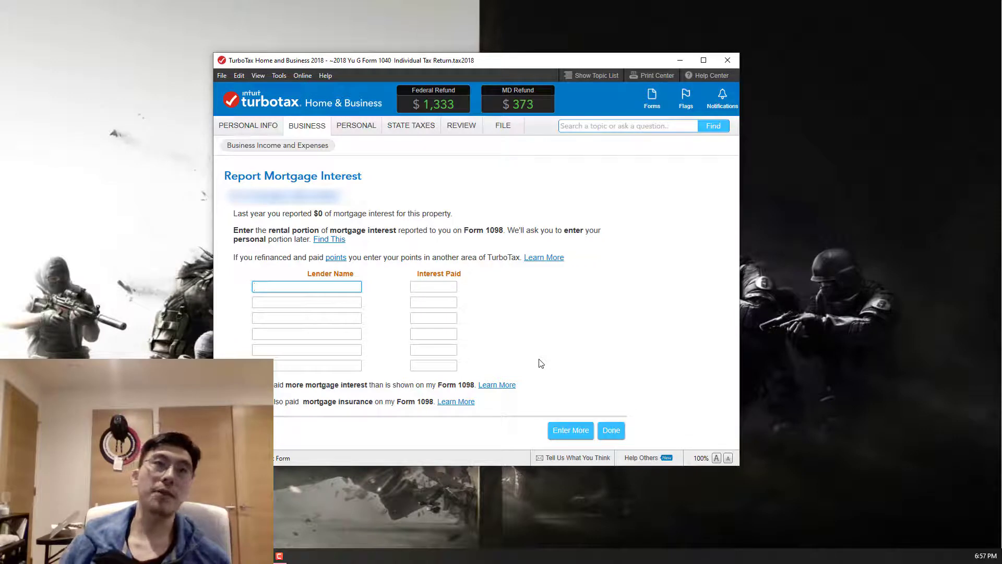
Finish the expenses with mortgage interest and miscellaneous expenses blank, other interest at 0, and the refinance question unanswered
click(338, 316)
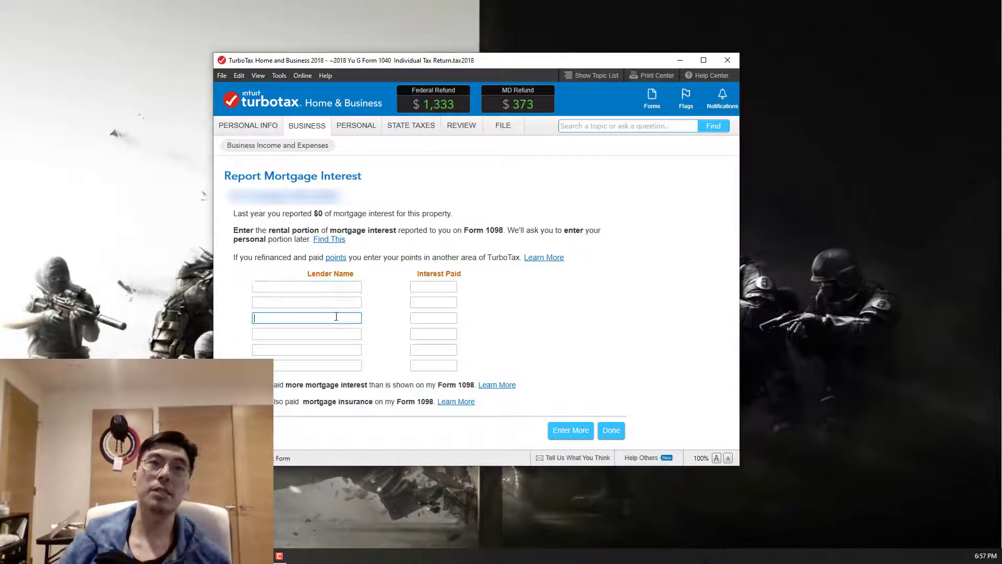
click(427, 302)
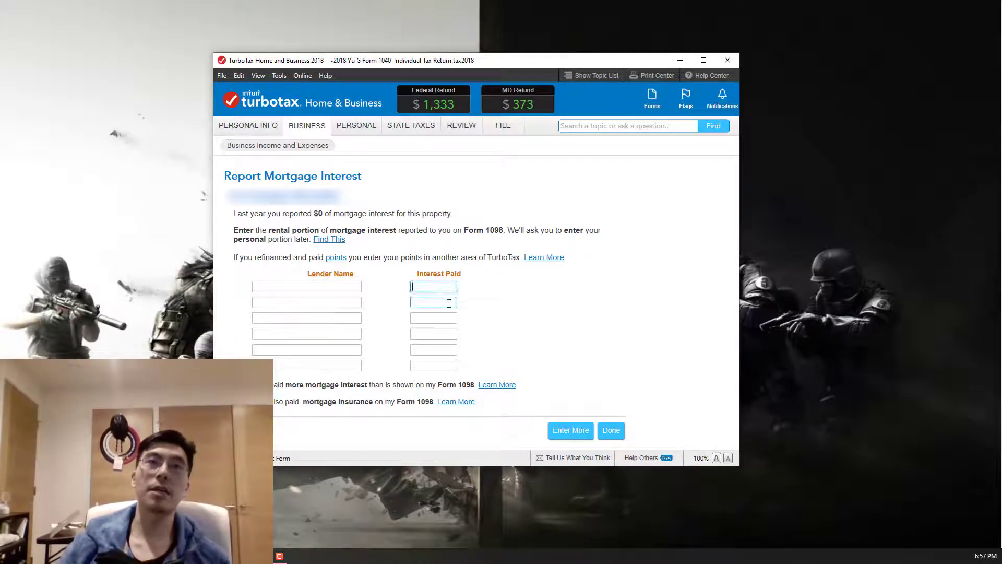
click(608, 434)
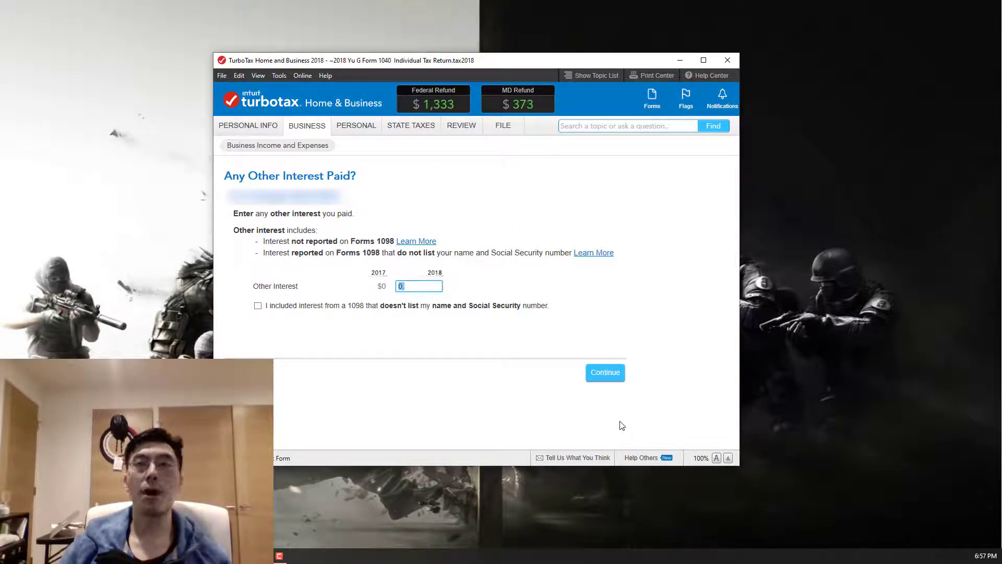
click(611, 373)
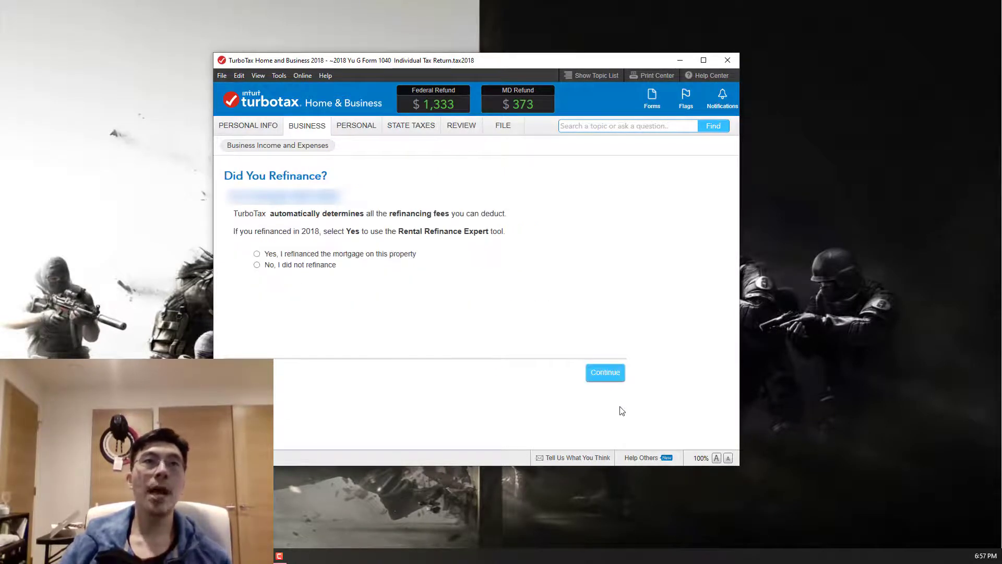
click(604, 373)
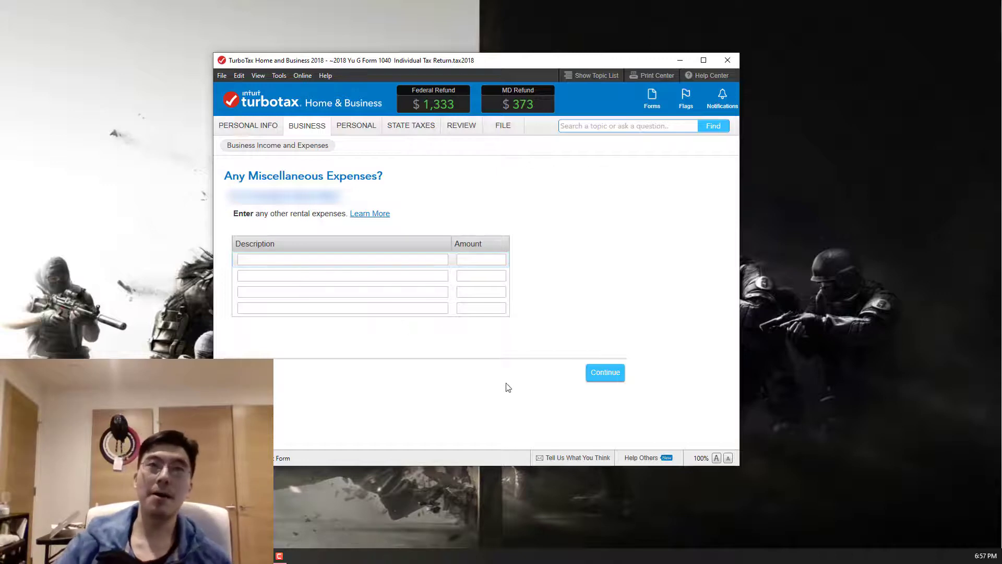
click(589, 378)
Update the property's assets and depreciation, choosing to review the answers to the annual elections questions
scroll(470, 401, down, 1)
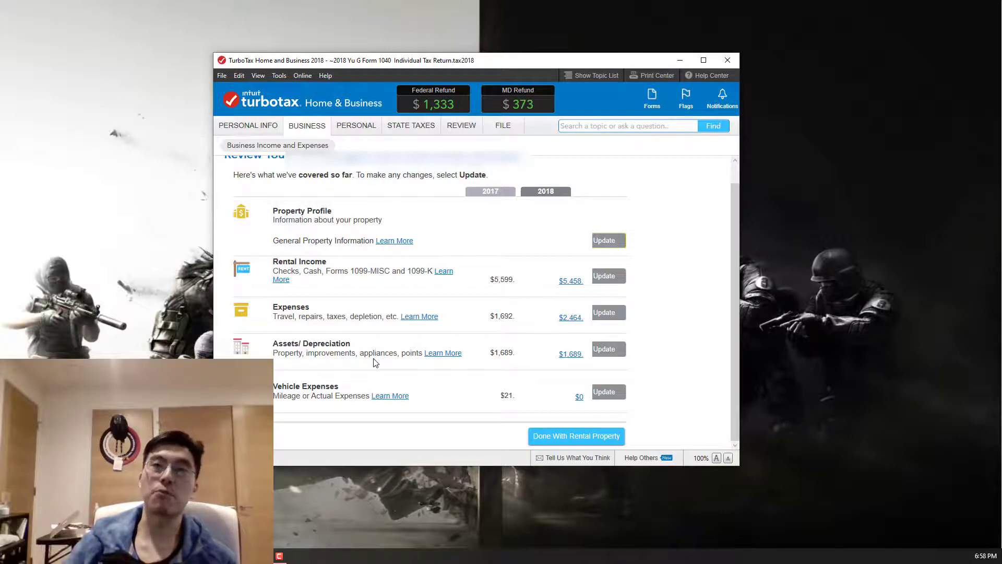
click(607, 351)
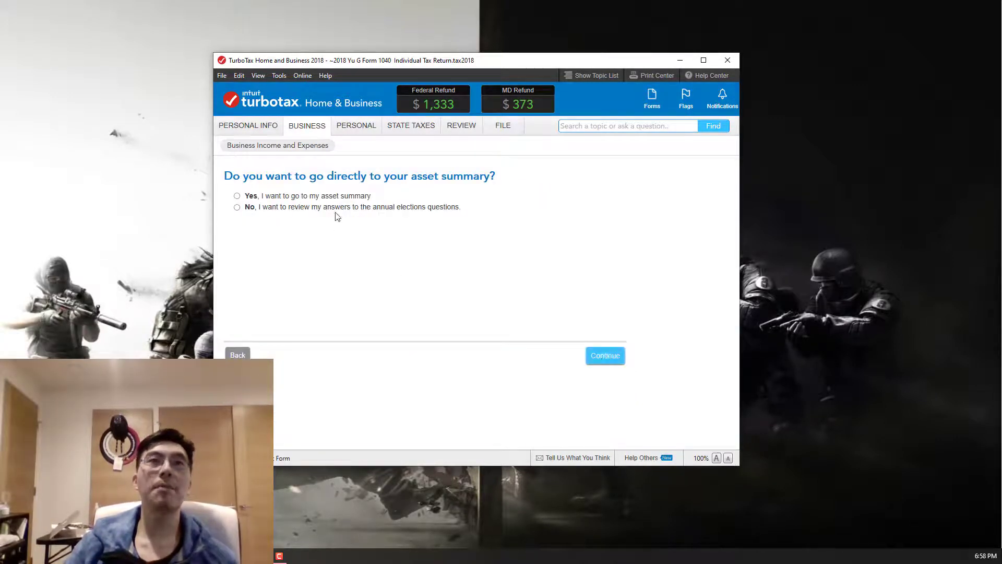
click(335, 207)
click(600, 356)
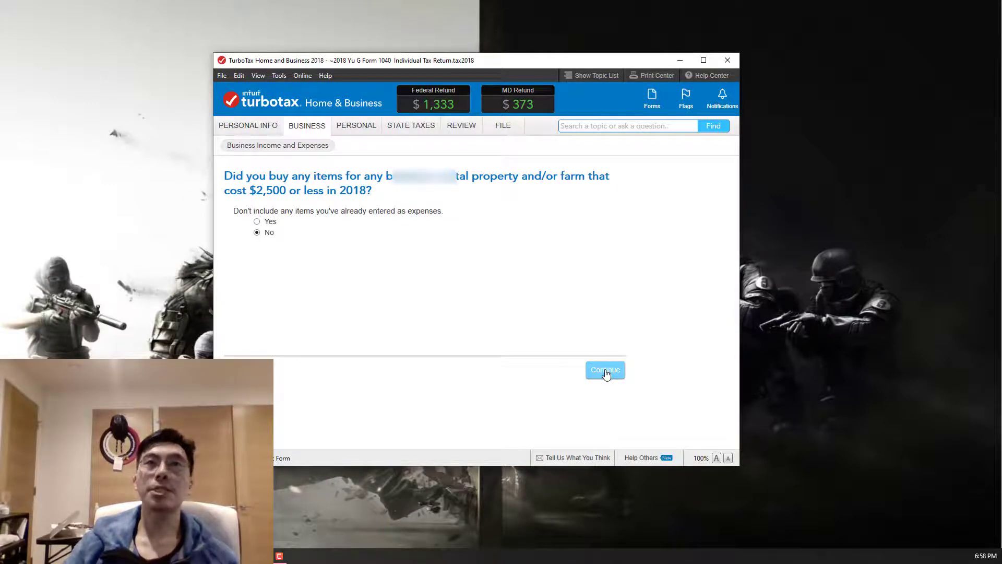
Answer No to having bought items costing $2,500 or less and to 2018 property improvements, and open the listed asset for editing
click(605, 372)
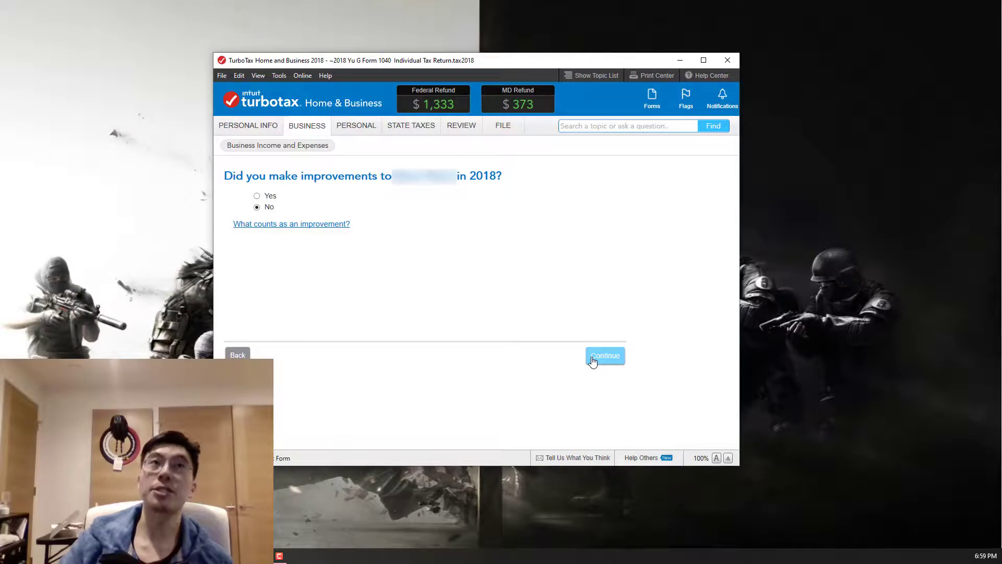
click(593, 359)
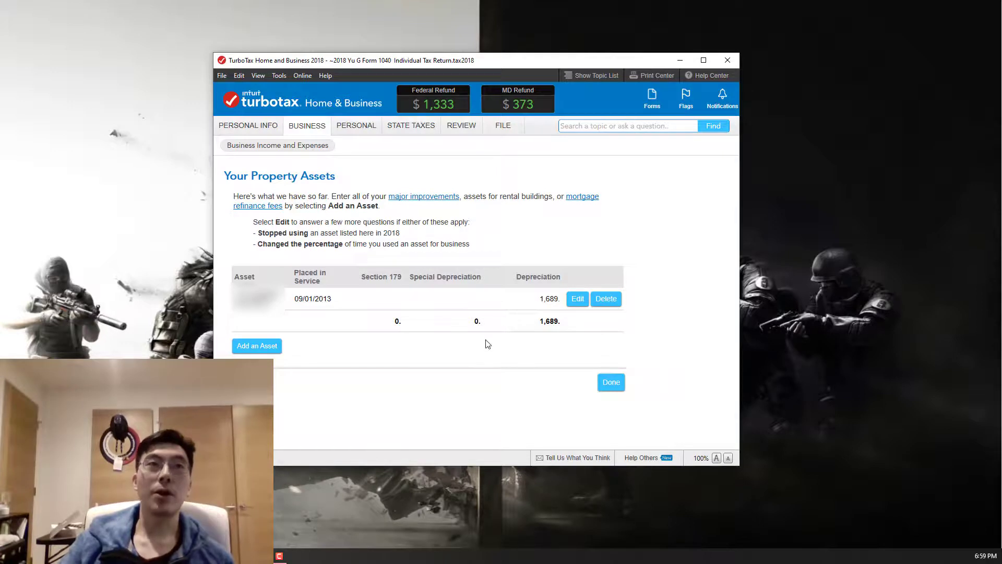
click(575, 307)
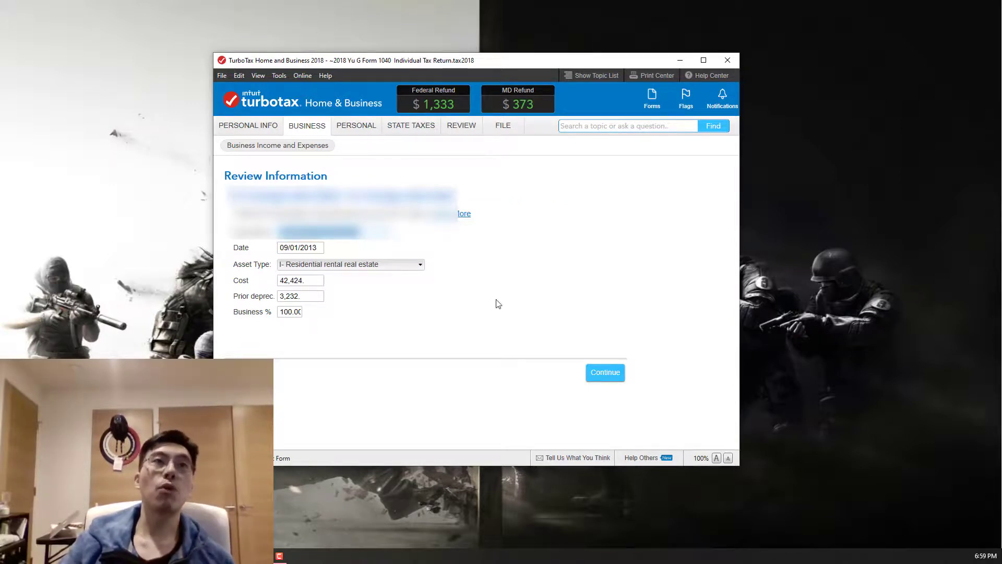
Review the asset's date, cost and prior depreciation, keep its type as I- Residential rental real estate, and accept the information
click(323, 247)
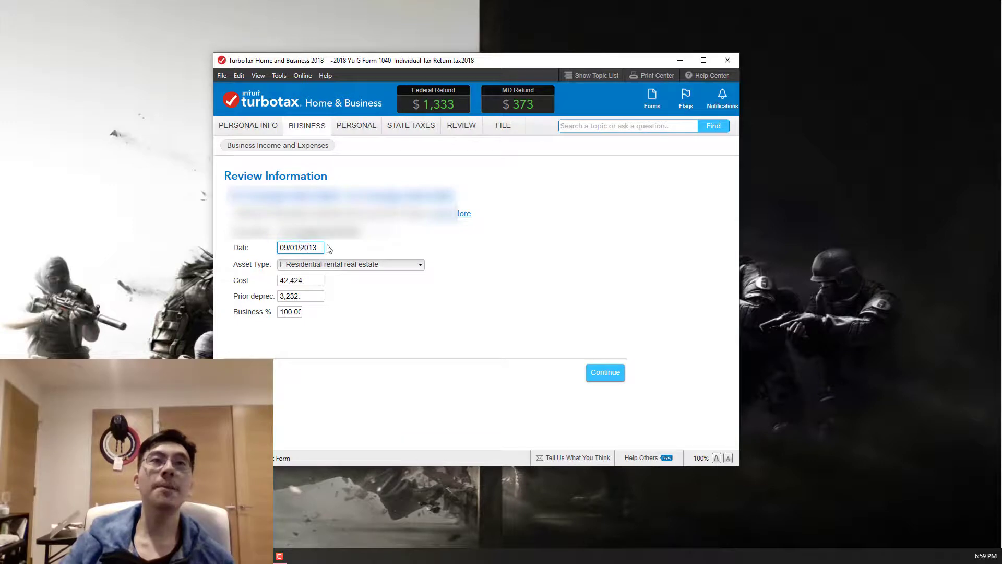
drag(318, 249, 279, 249)
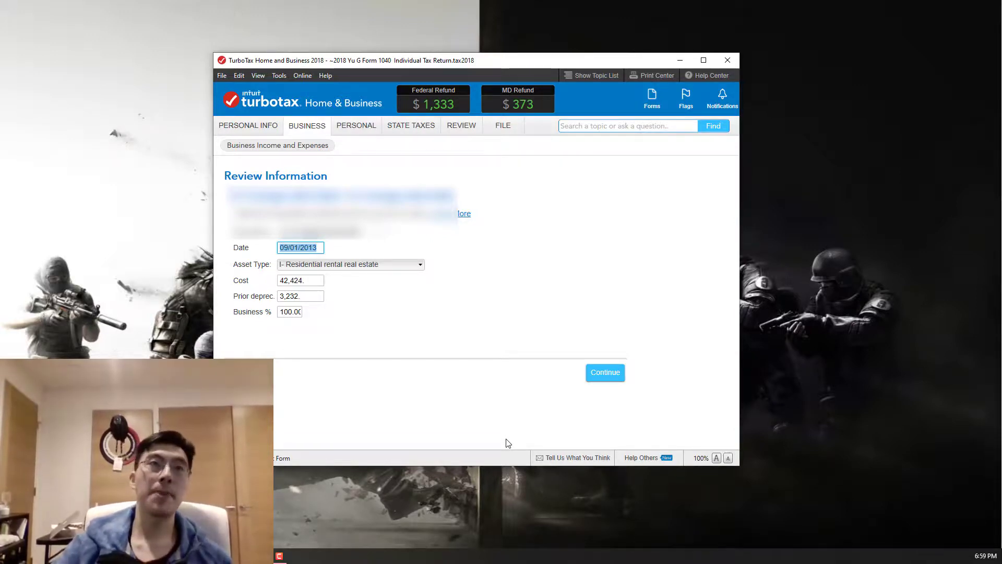
click(415, 264)
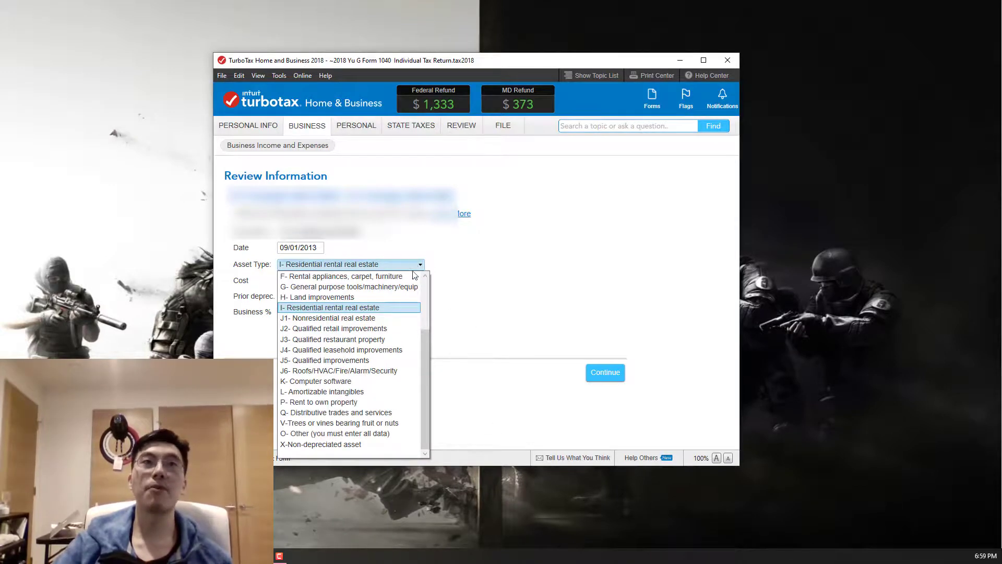
click(388, 311)
click(307, 281)
double_click(308, 296)
click(312, 296)
click(314, 280)
double_click(314, 281)
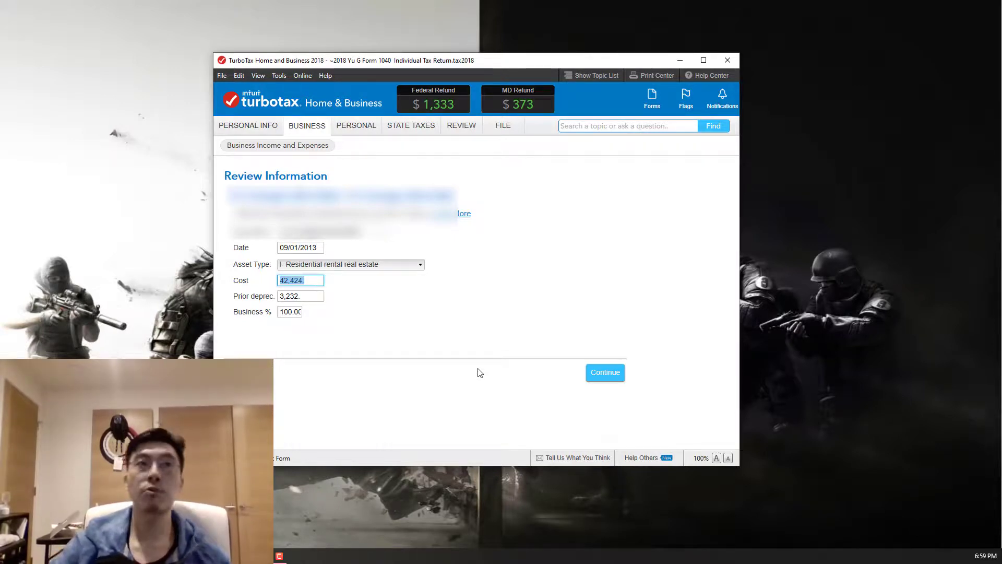
click(594, 372)
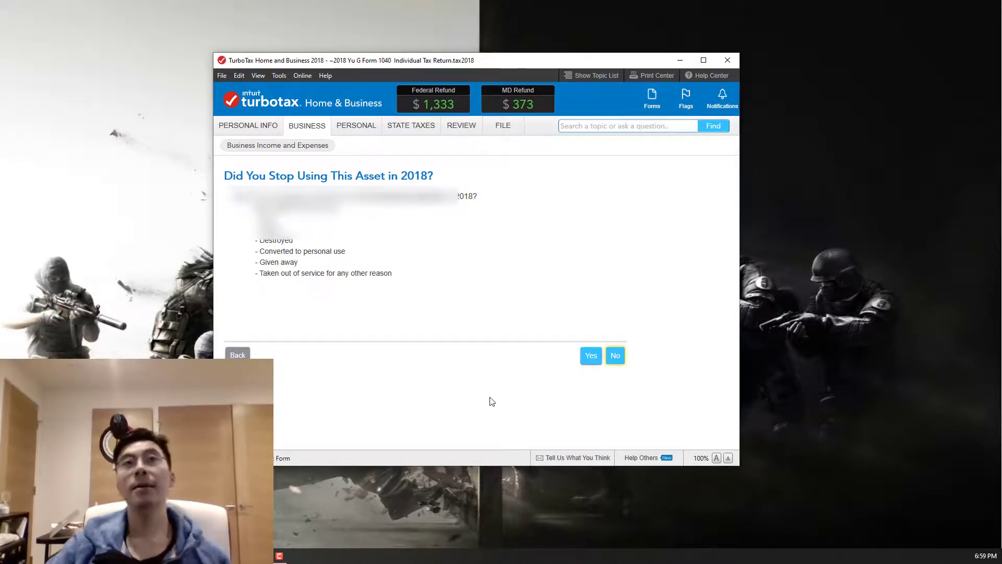
Answer No to having stopped using the asset in 2018, show its depreciation details, and finish the property assets
click(615, 356)
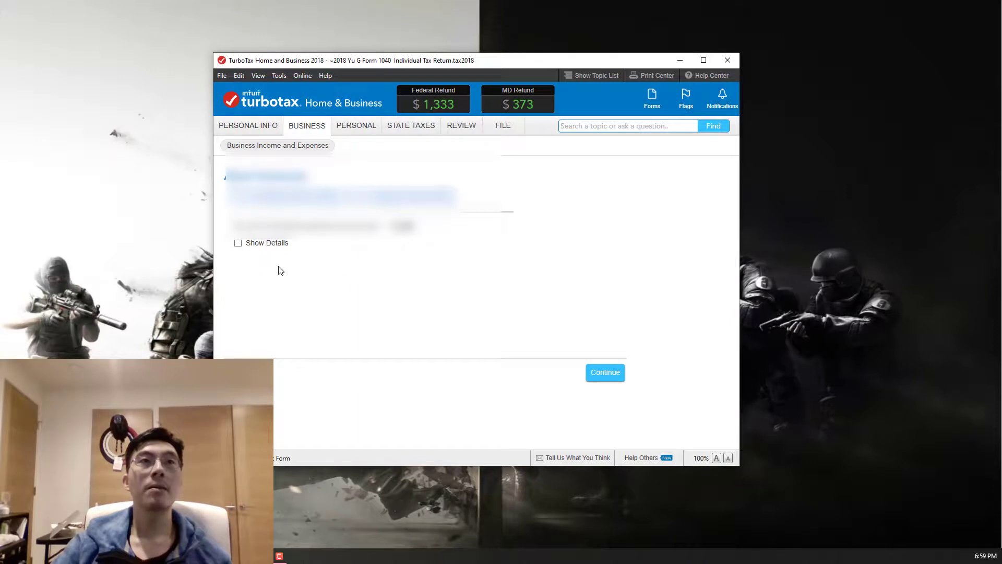
click(261, 244)
scroll(511, 270, down, 2)
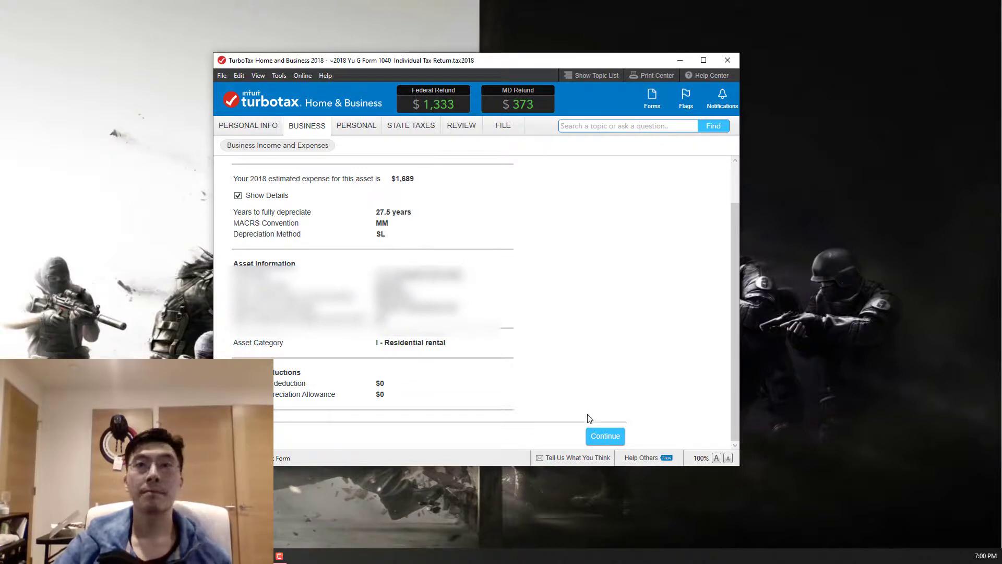
click(604, 437)
click(609, 382)
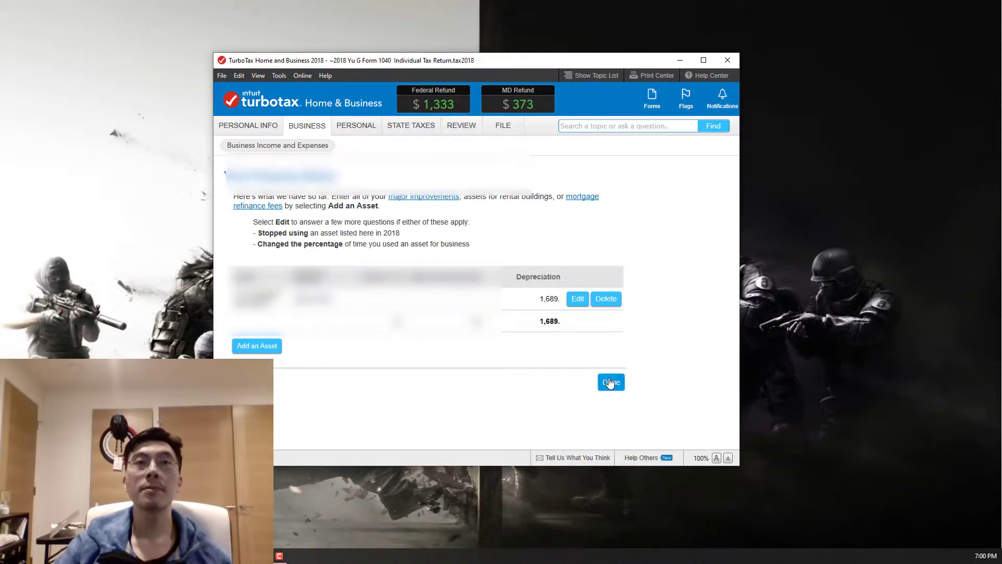
Open the property's vehicle expenses and finish the vehicle summary without adding or editing a vehicle
scroll(596, 400, down, 1)
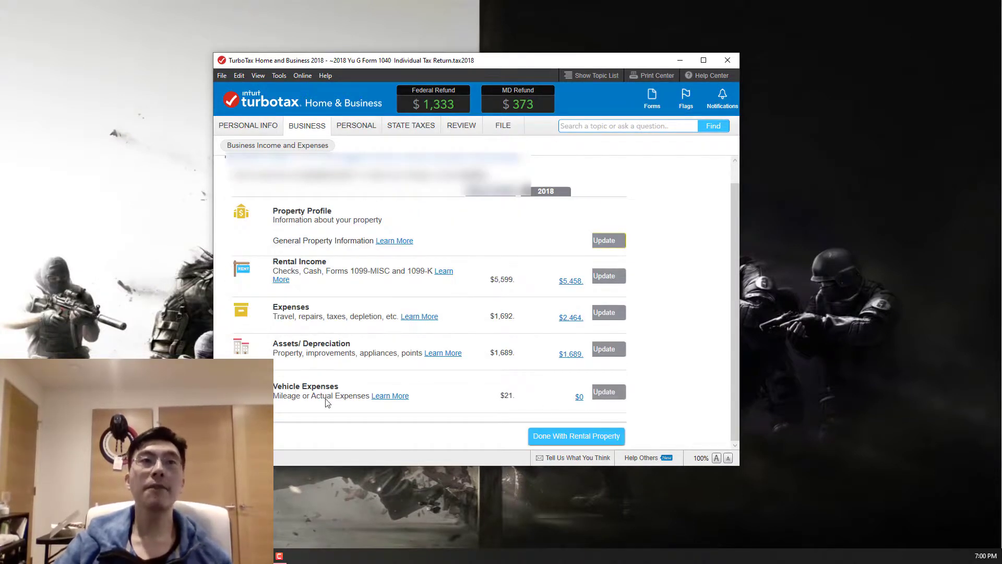
click(616, 397)
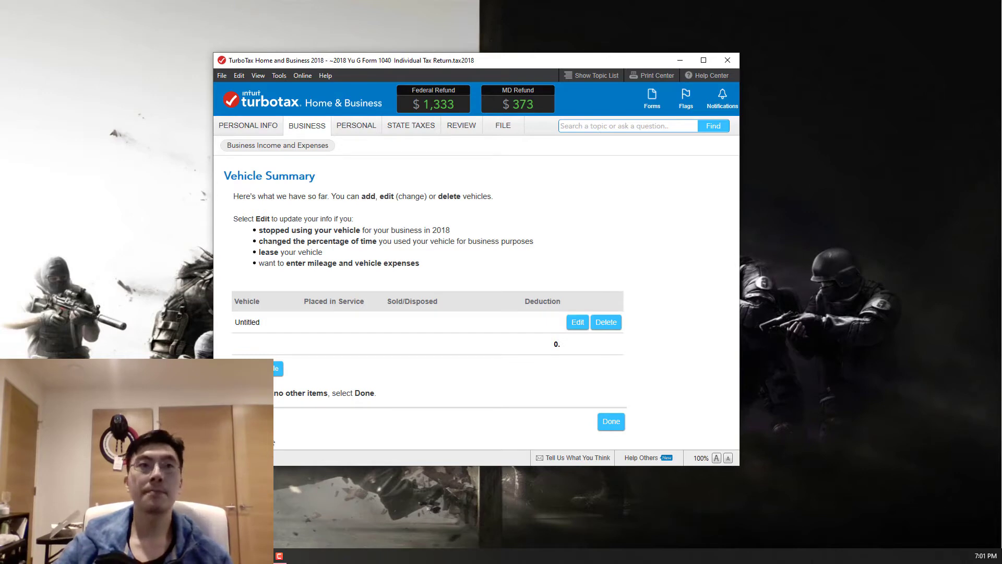
click(606, 424)
scroll(504, 396, down, 1)
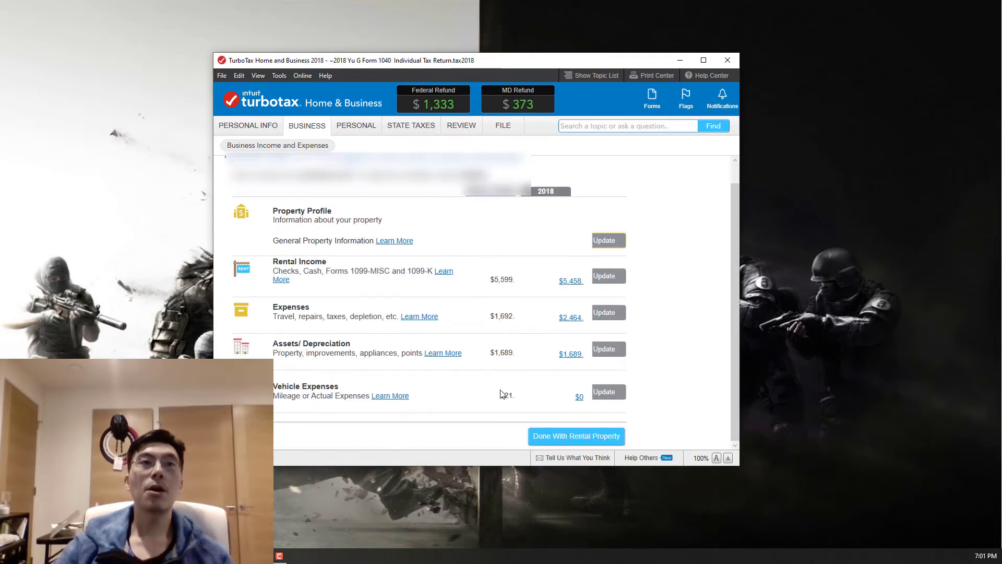
scroll(473, 406, up, 1)
scroll(475, 406, down, 1)
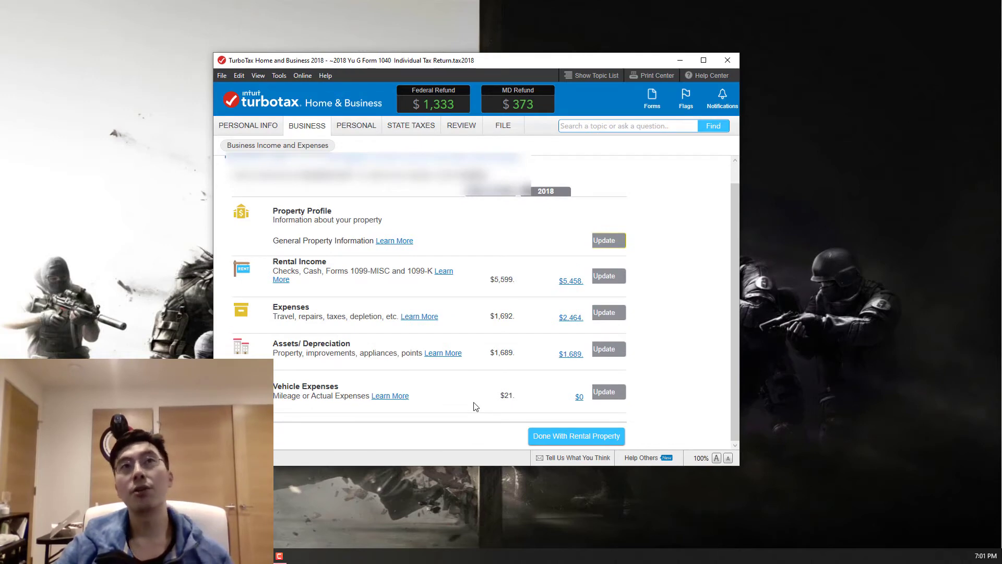
scroll(475, 406, up, 1)
scroll(474, 406, down, 1)
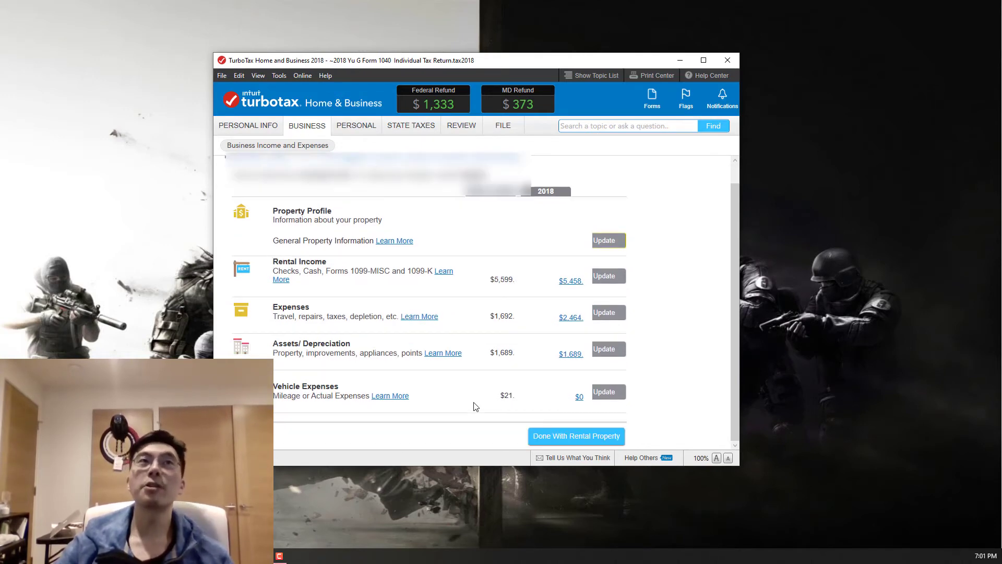